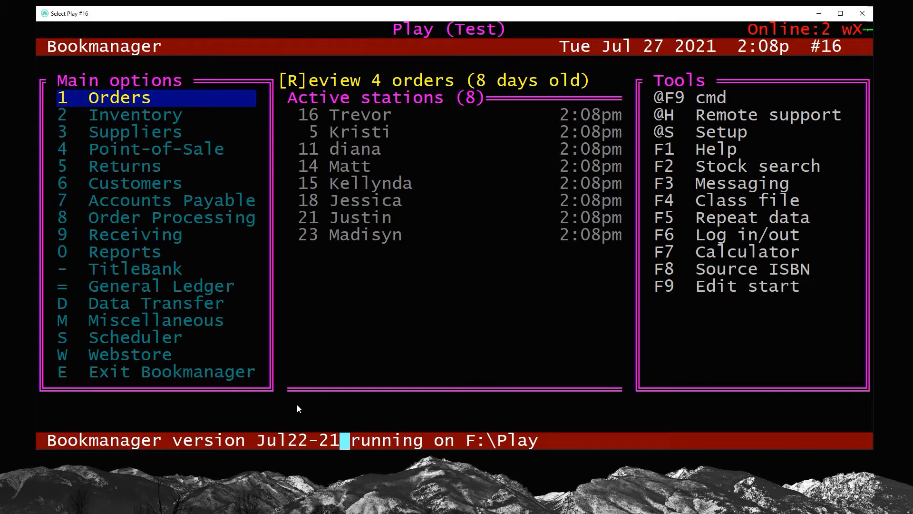
# Step: Check the Update Bookmanager options for downloading the latest version in the Data Transfer utilities, then return to the main options
pyautogui.press('d')
pyautogui.press('Down')
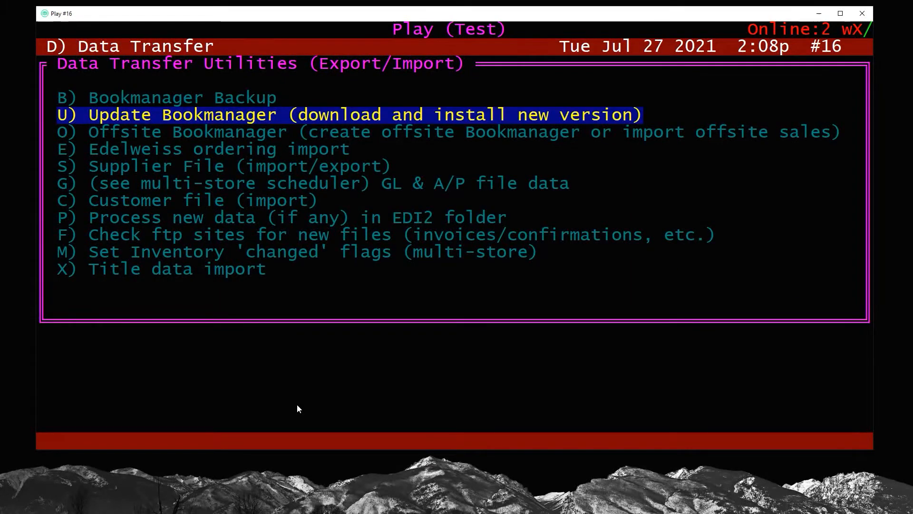
pyautogui.press('Return')
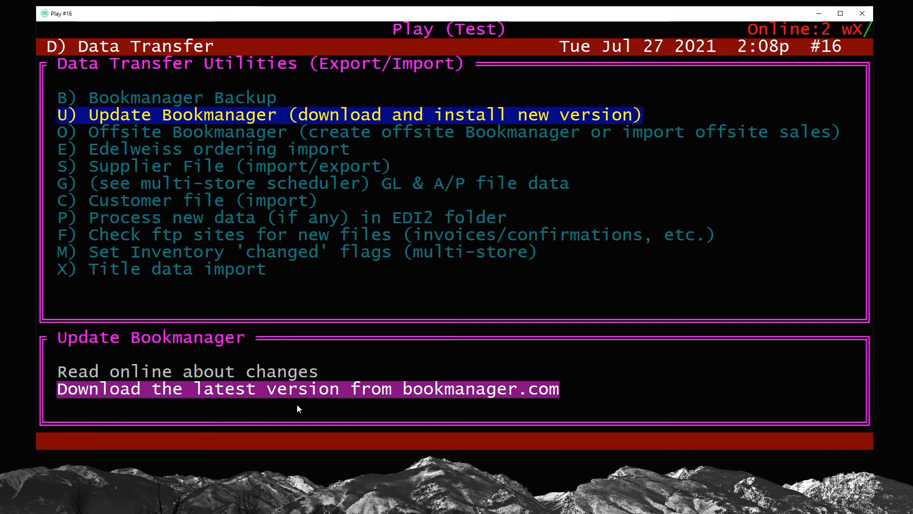
pyautogui.press('Escape')
pyautogui.press('Escape')
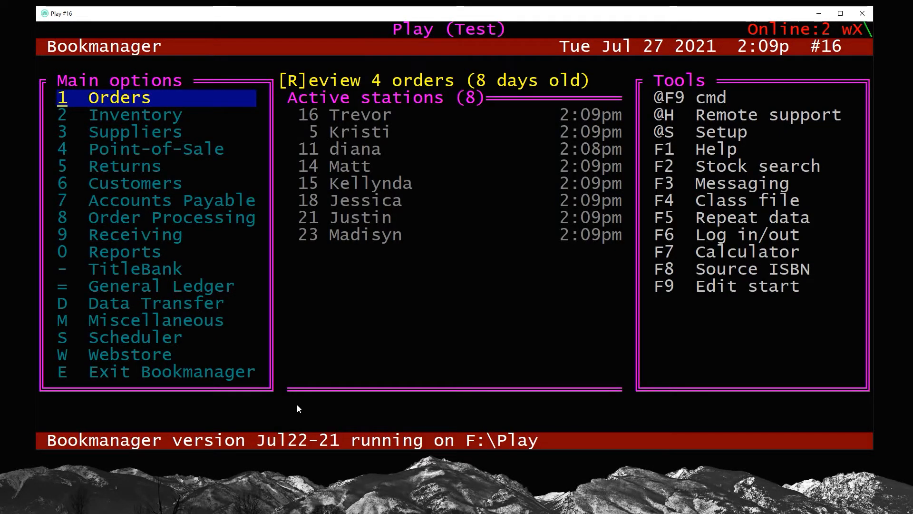
# Step: Check the Enable Special Order Prepay system setting in the Ordering setup, then return to the main options
pyautogui.hotkey('alt', 's')
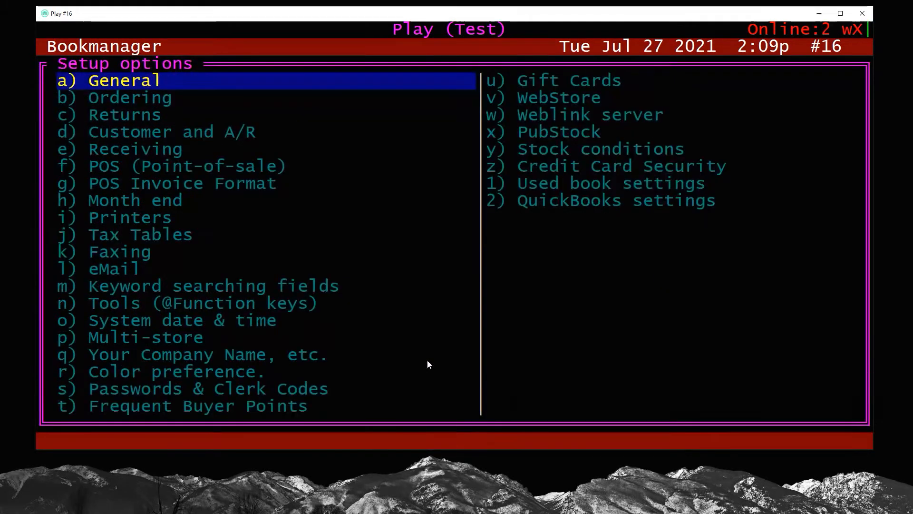
pyautogui.press('Down')
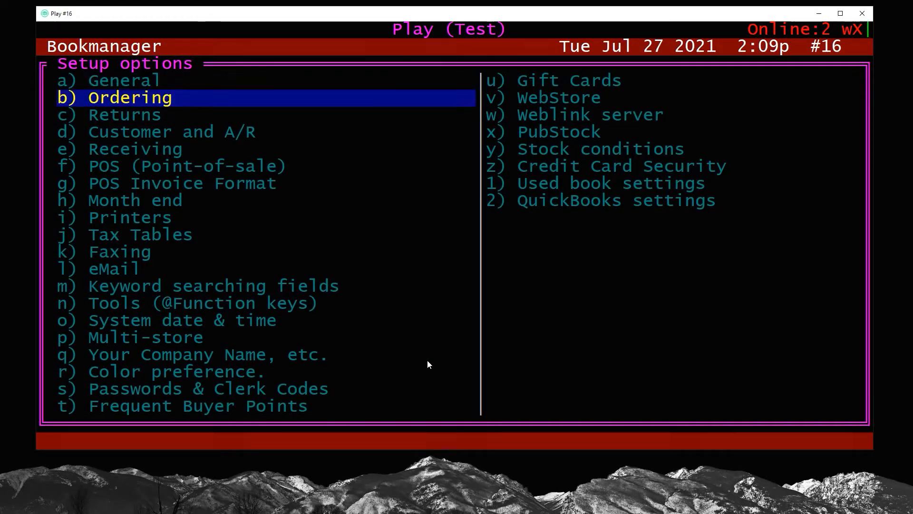
pyautogui.press('Return')
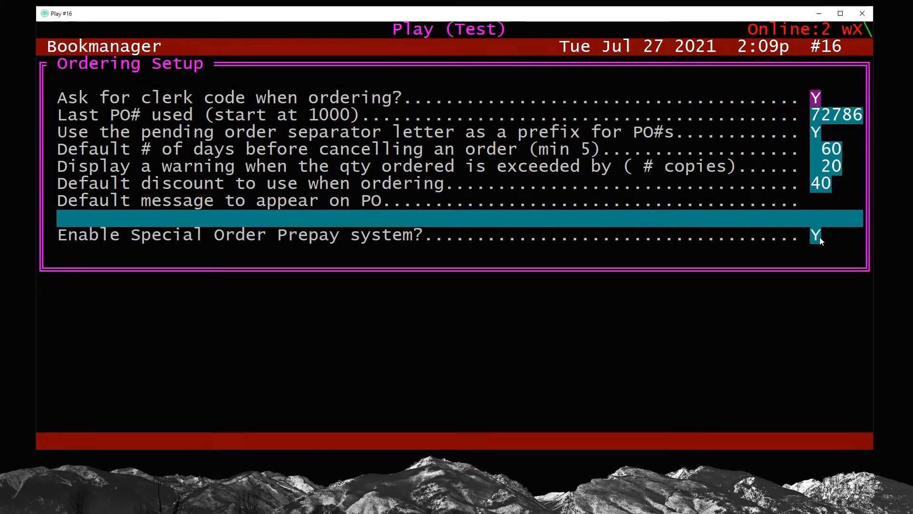
pyautogui.moveTo(821, 238); pyautogui.dragTo(776, 239)
pyautogui.click(776, 239)
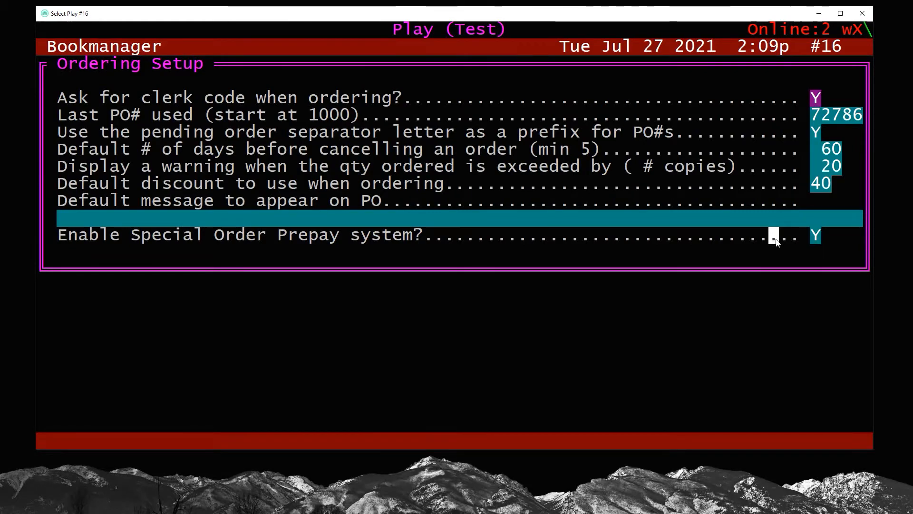
pyautogui.press('Escape')
pyautogui.press('Escape')
pyautogui.press('Escape')
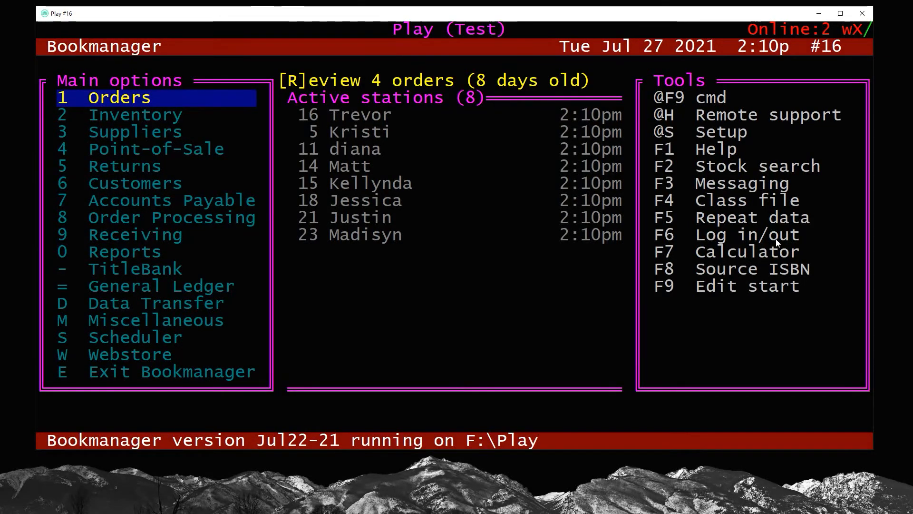
# Step: Open the recently received HBG invoice for the title Together, with a total of 72.04, for review in Receiving
pyautogui.press('9')
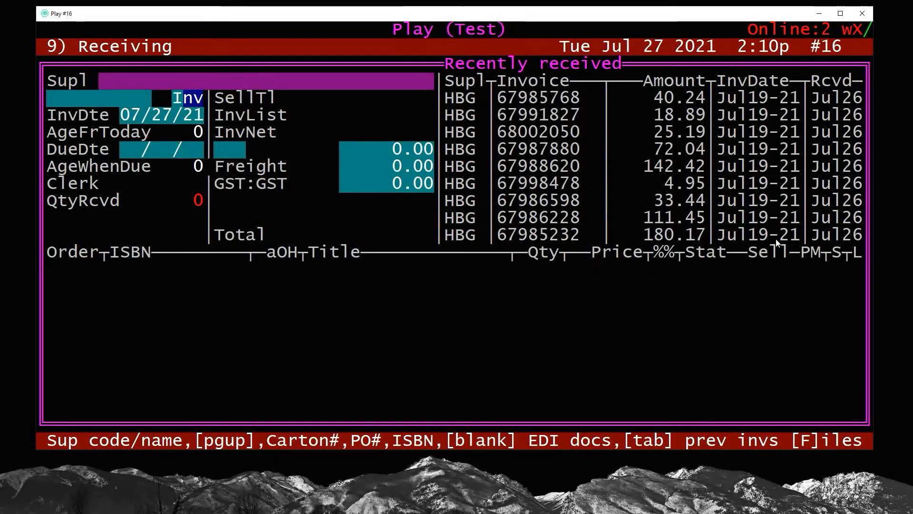
pyautogui.press('Tab')
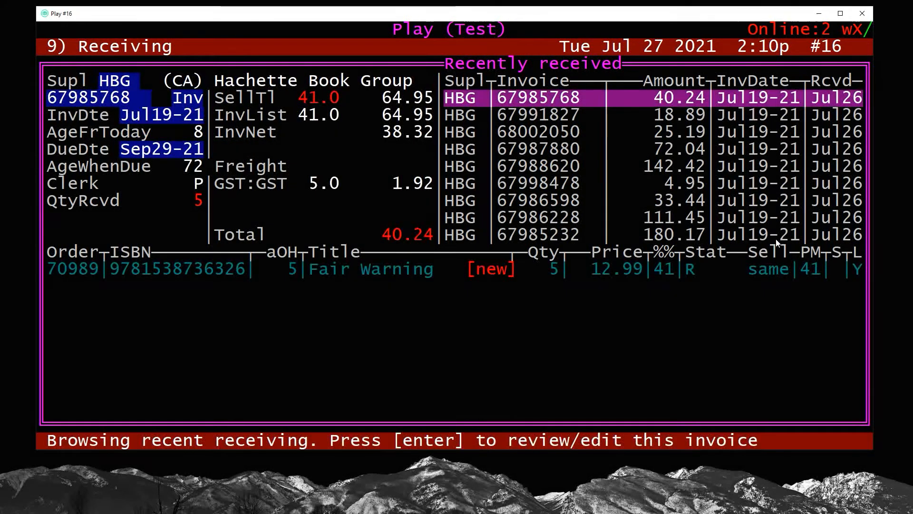
pyautogui.press('Down')
pyautogui.press('Down')
pyautogui.press('Down')
pyautogui.press('Down')
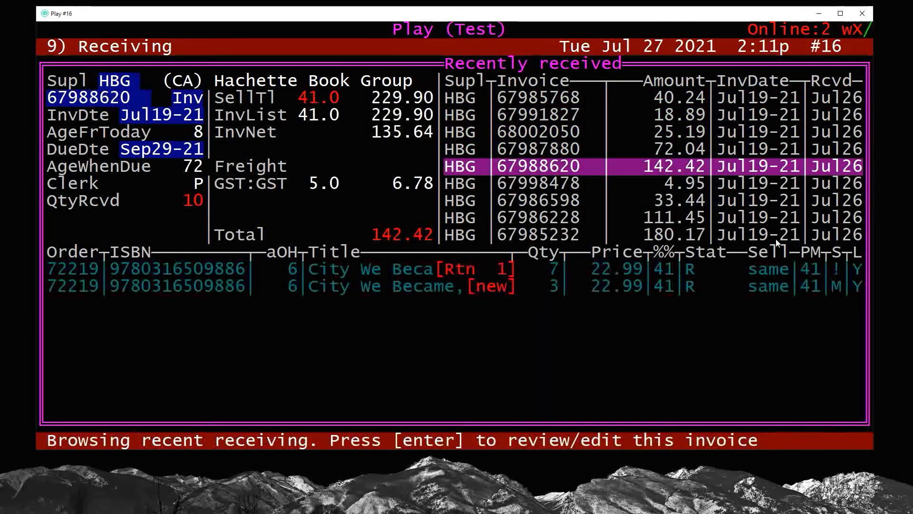
pyautogui.press('Up')
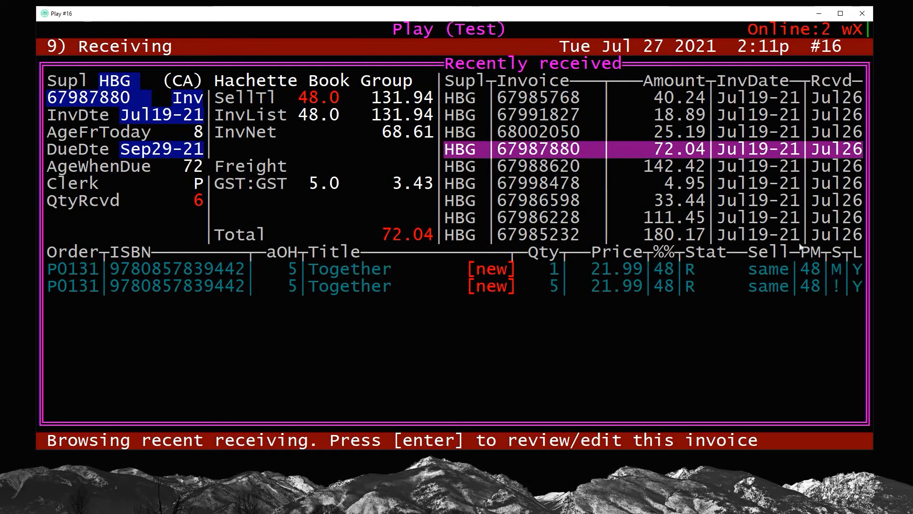
pyautogui.moveTo(837, 268); pyautogui.dragTo(838, 285)
pyautogui.click(840, 285)
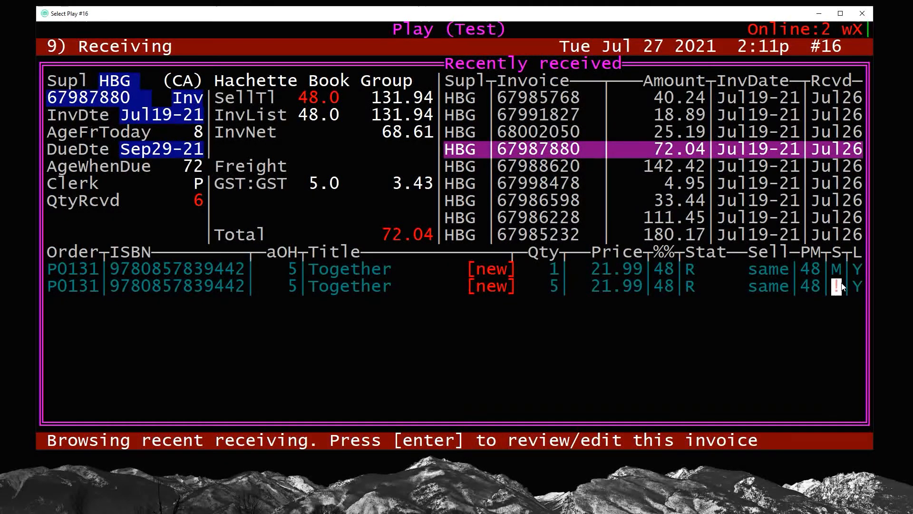
pyautogui.press('Return')
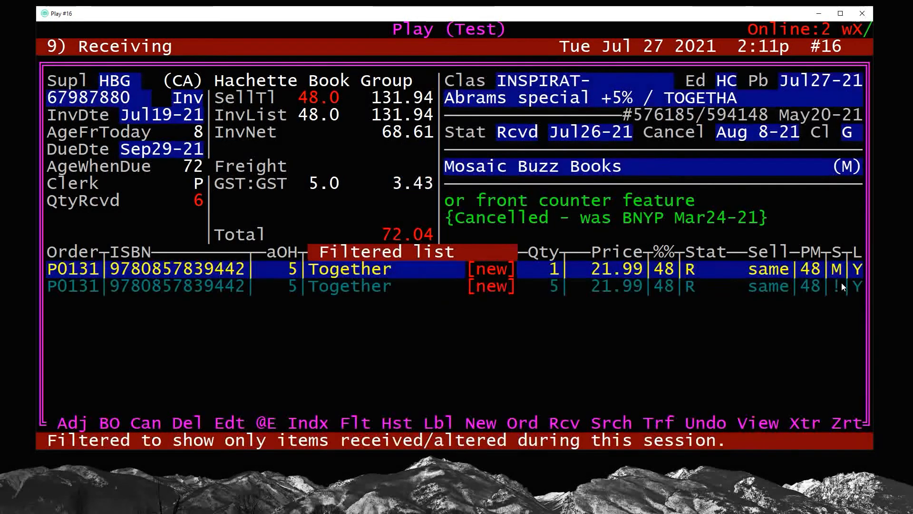
# Step: Add all Orders file entries that use this invoice to the filtered list, and exit the receiving list to process the session
pyautogui.press('x')
pyautogui.press('Return')
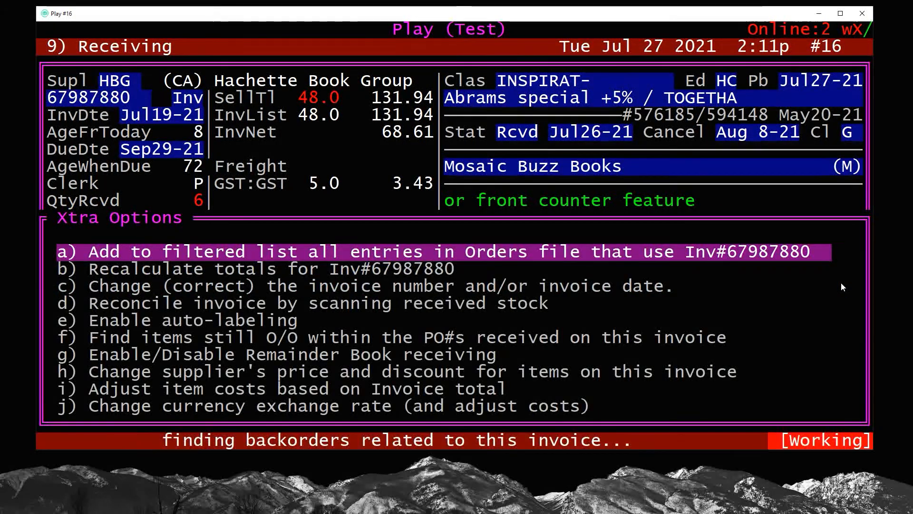
pyautogui.press('Escape')
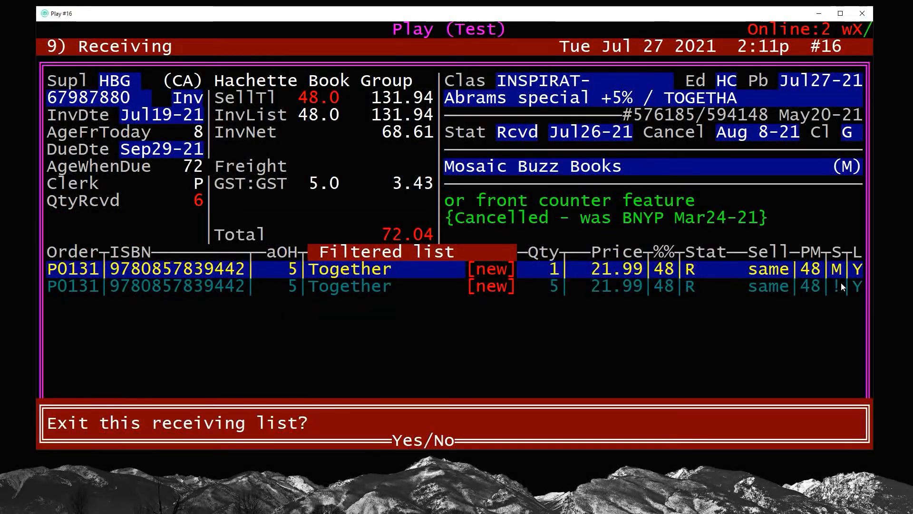
pyautogui.press('y')
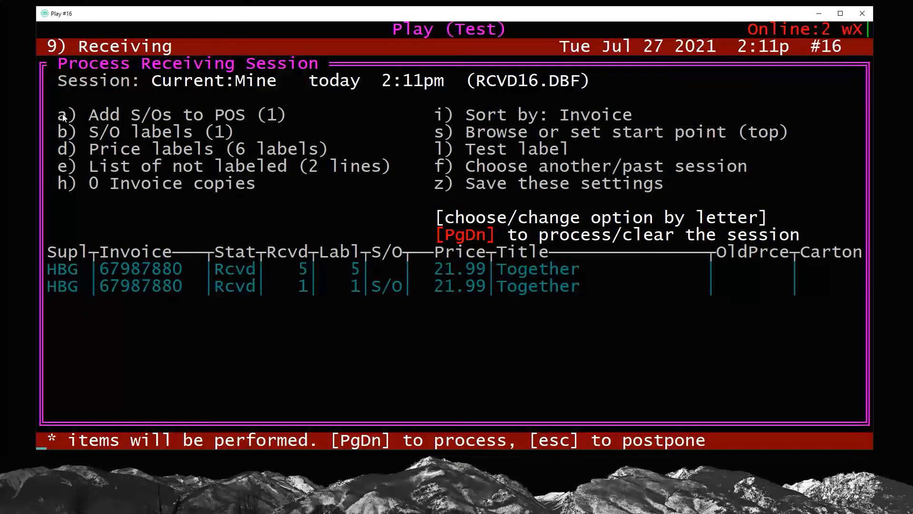
# Step: Enable Add S/Os to POS for the receiving session, save the options as this station's default, and return to the main options
pyautogui.moveTo(61, 118); pyautogui.dragTo(290, 120)
pyautogui.click(289, 117)
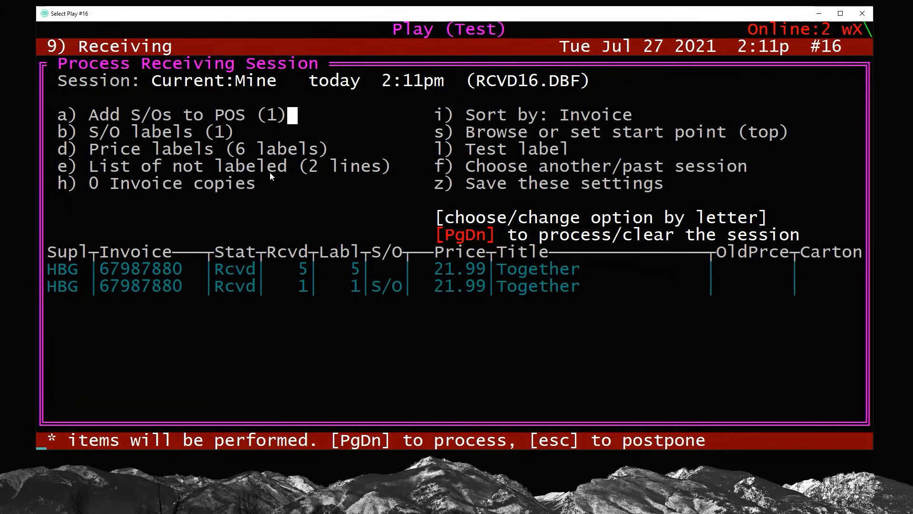
pyautogui.press('a')
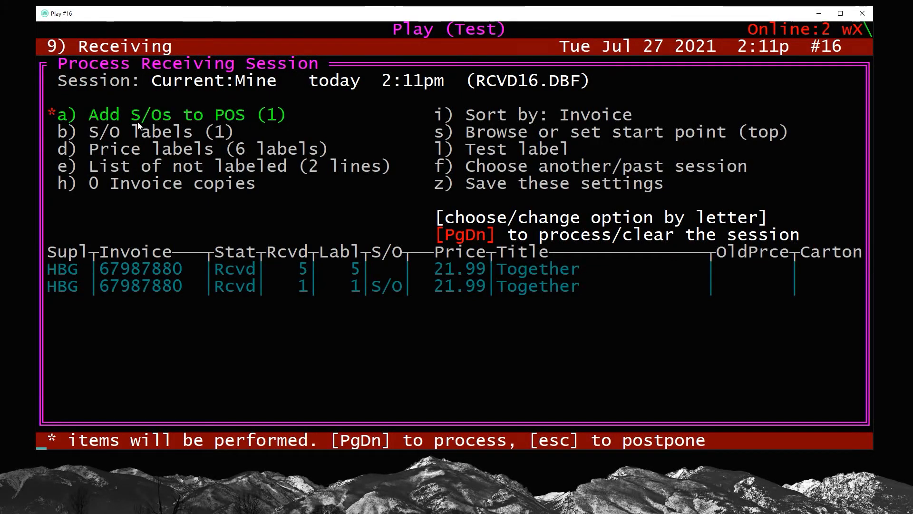
pyautogui.moveTo(436, 184); pyautogui.dragTo(672, 187)
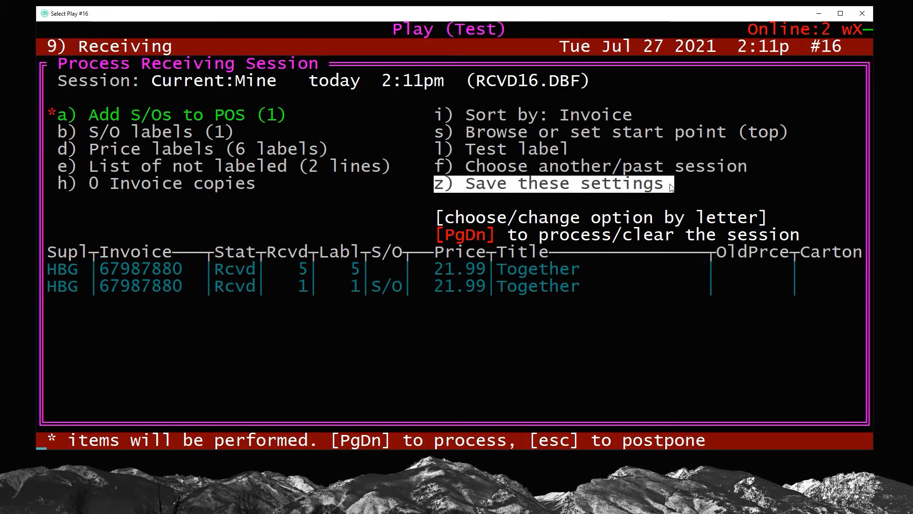
pyautogui.press('z')
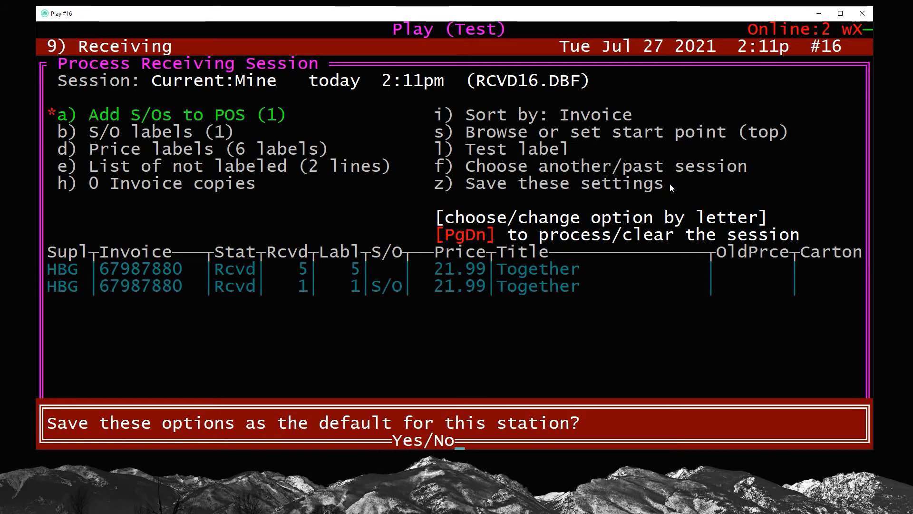
pyautogui.press('y')
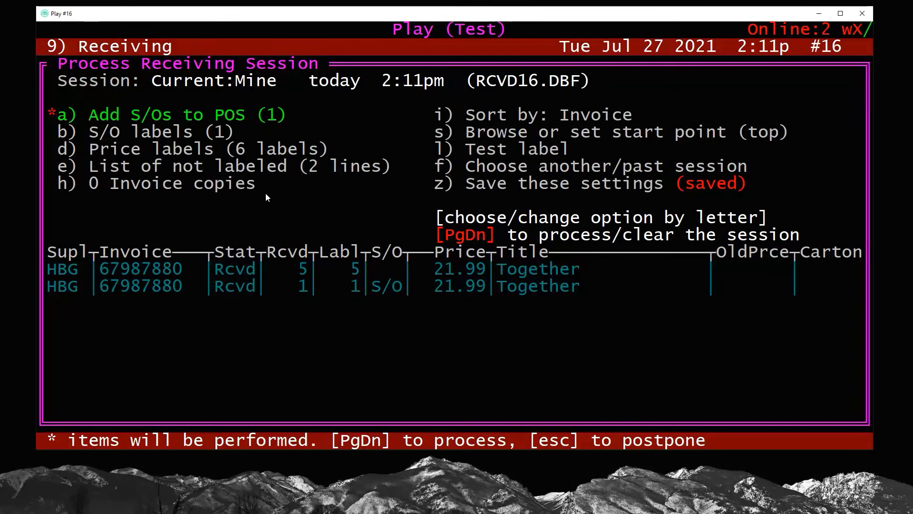
pyautogui.press('Escape')
pyautogui.press('Escape')
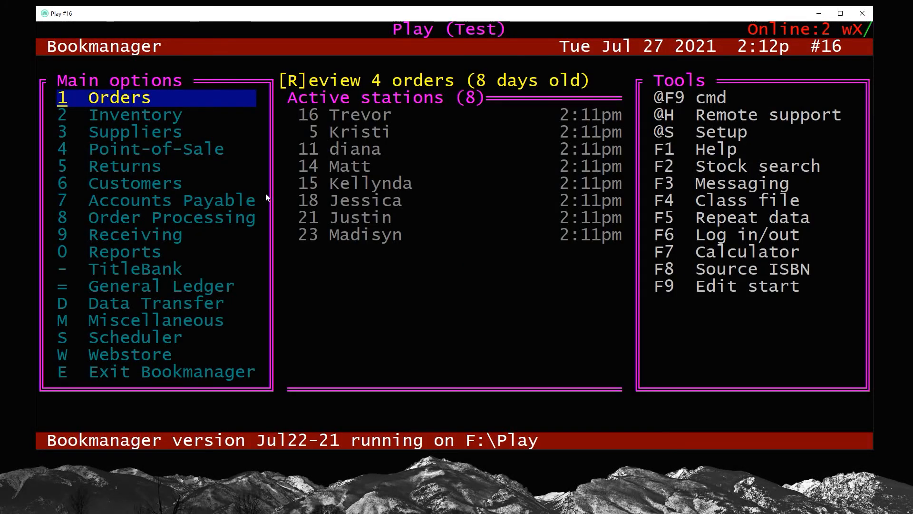